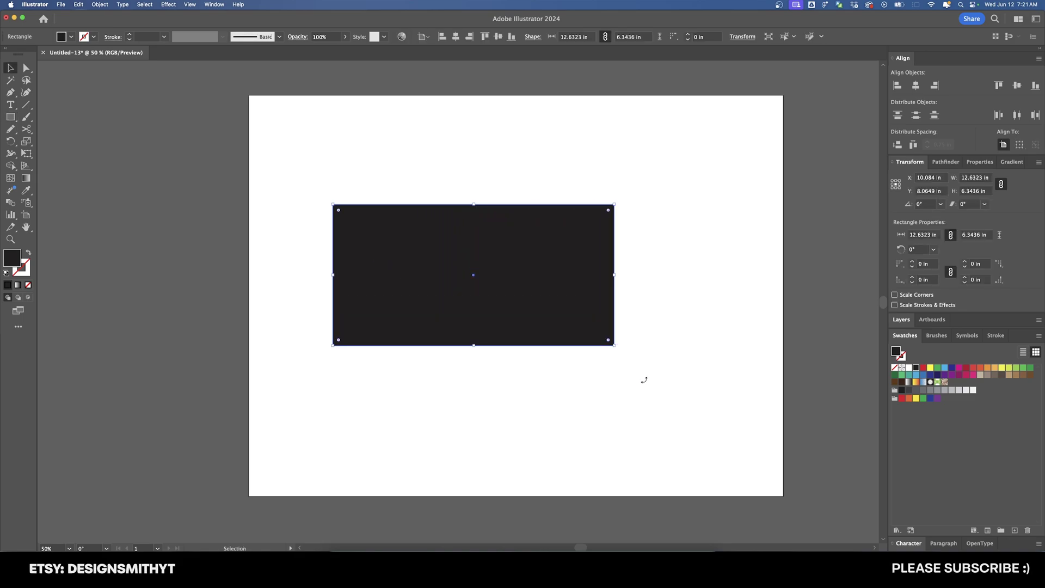
Change the SOME TEXT line's font to Inter Bold, then select the black rectangle.
click(643, 381)
drag(625, 389, 569, 384)
drag(516, 405, 541, 367)
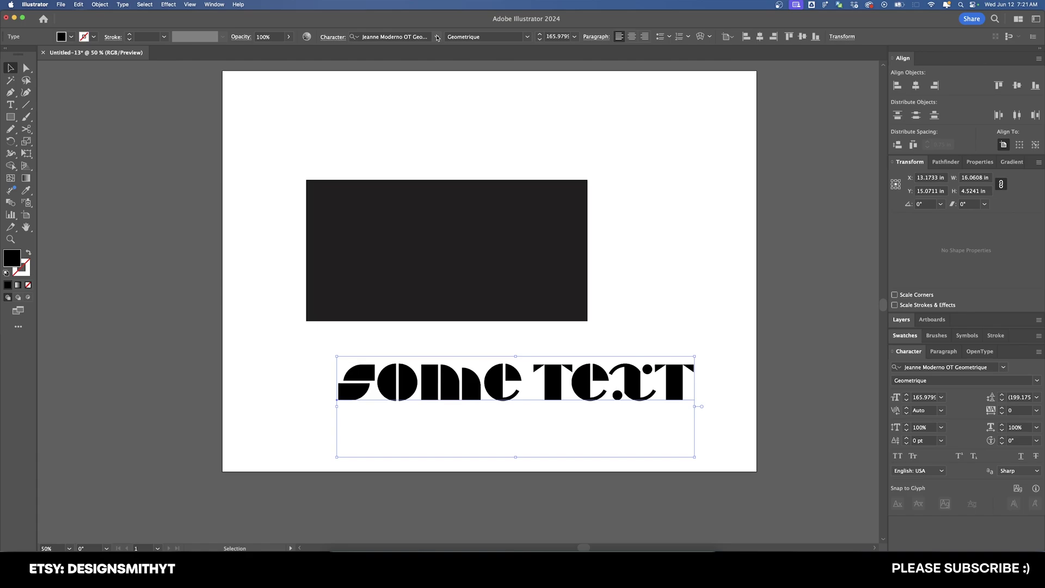
click(435, 37)
click(436, 36)
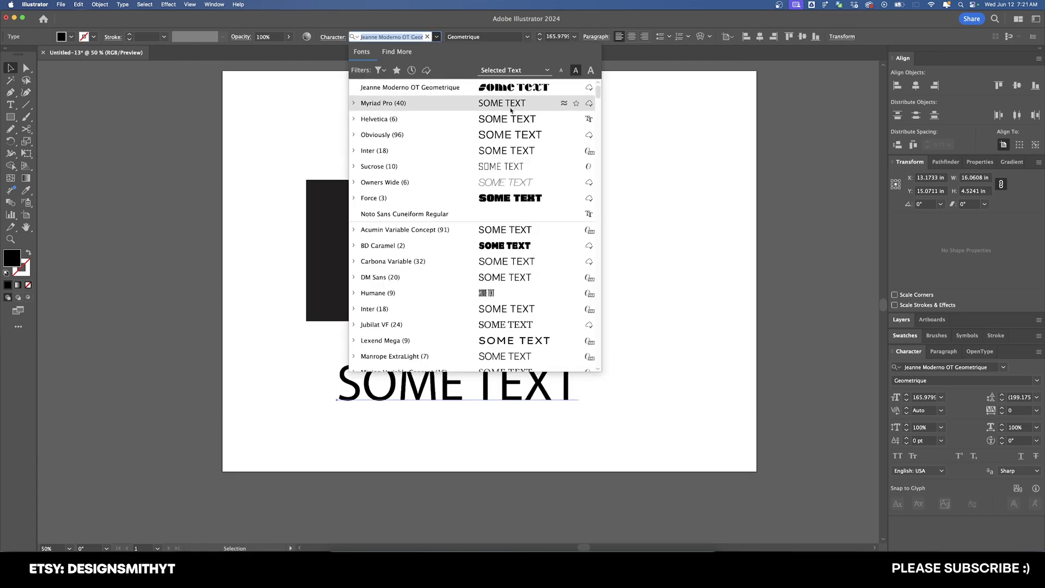
click(479, 151)
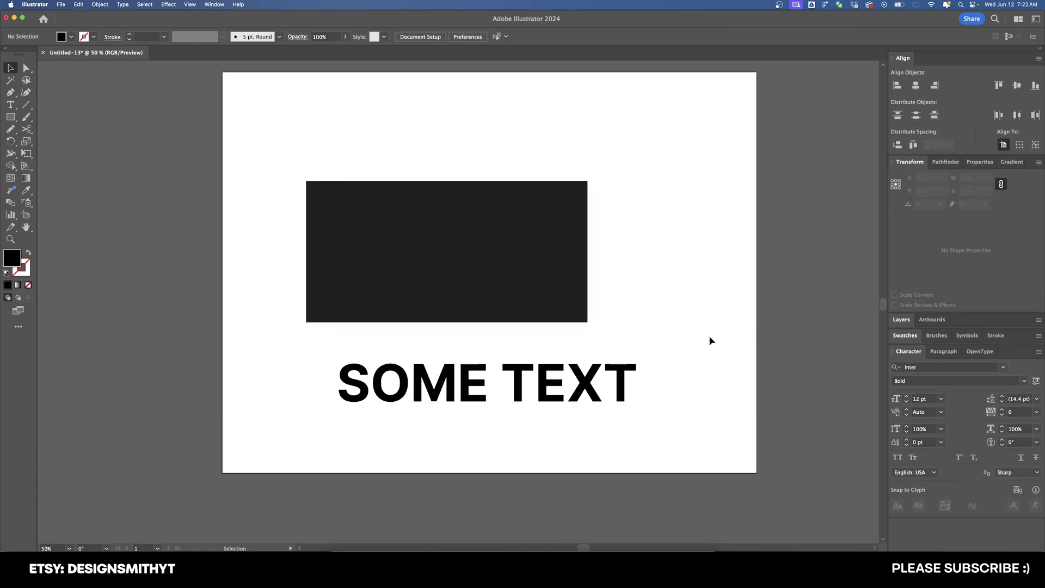
click(665, 328)
click(545, 218)
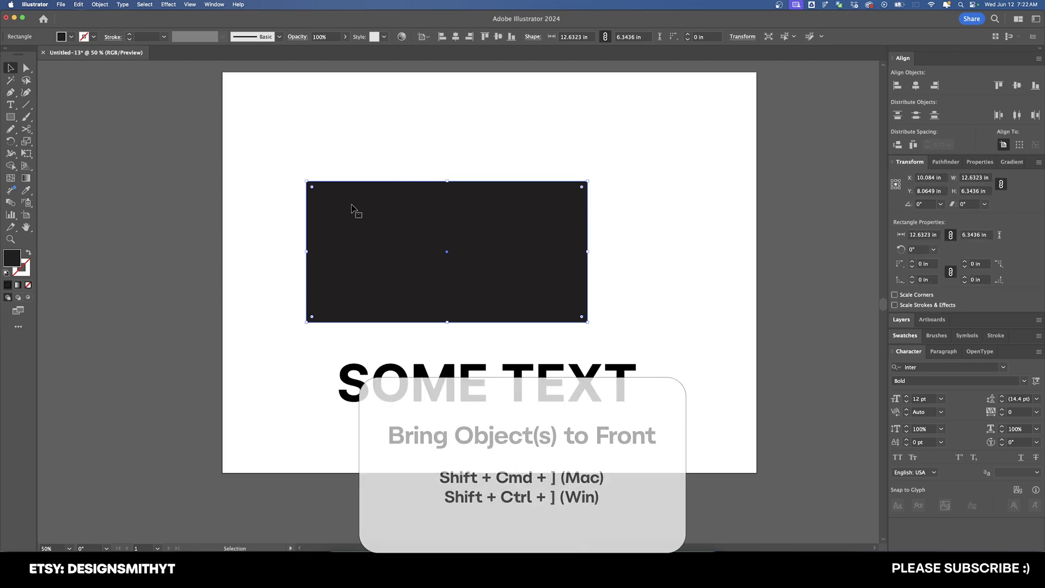
Bring the black rectangle to the front with Arrange > Bring to Front.
click(105, 4)
mouse_move(109, 25)
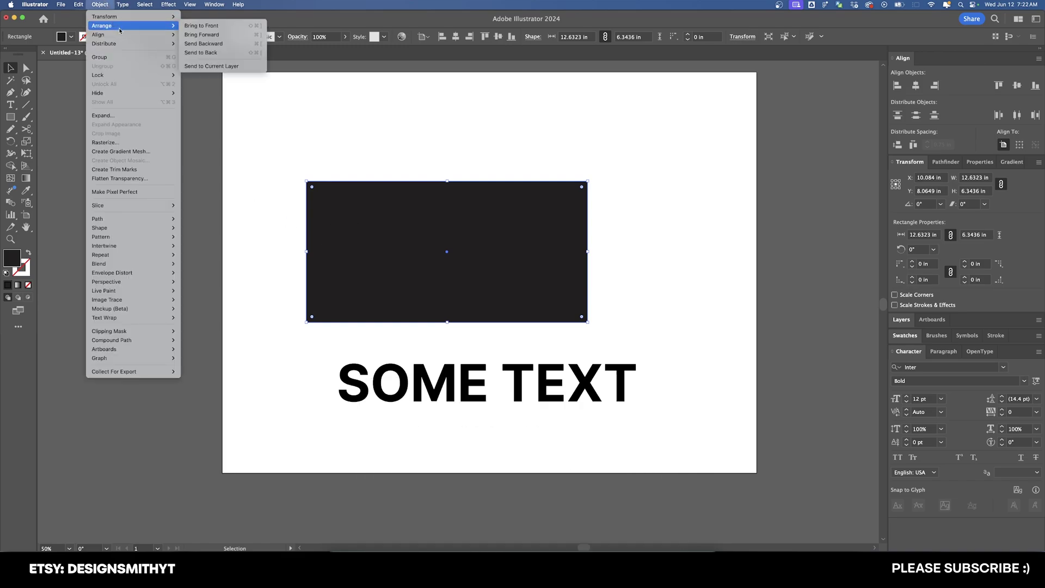
click(212, 26)
Select the rectangle and text together and apply Envelope Distort > Make with Top Object.
drag(716, 186, 444, 440)
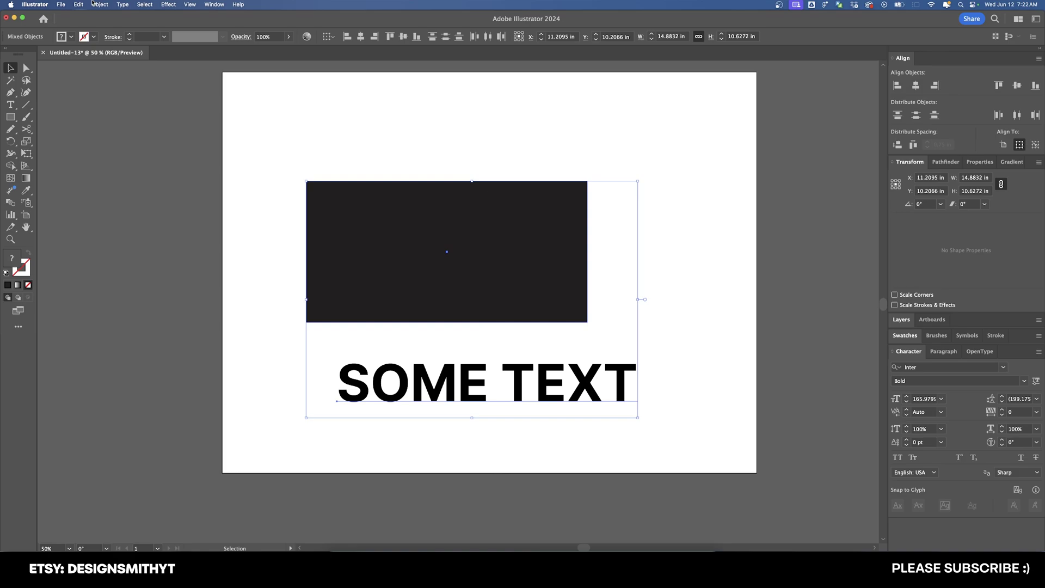
click(108, 5)
mouse_move(139, 273)
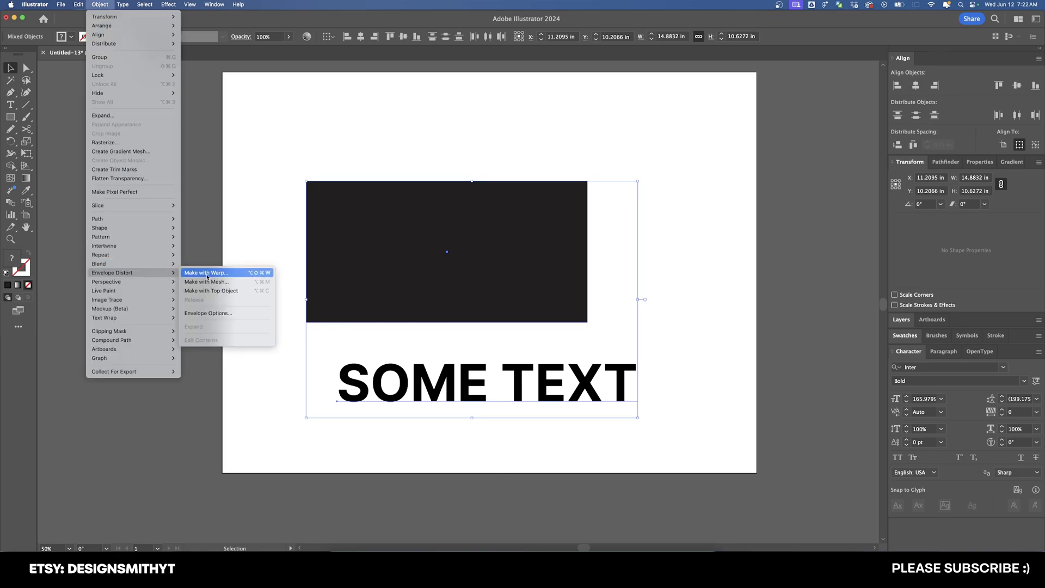
click(216, 290)
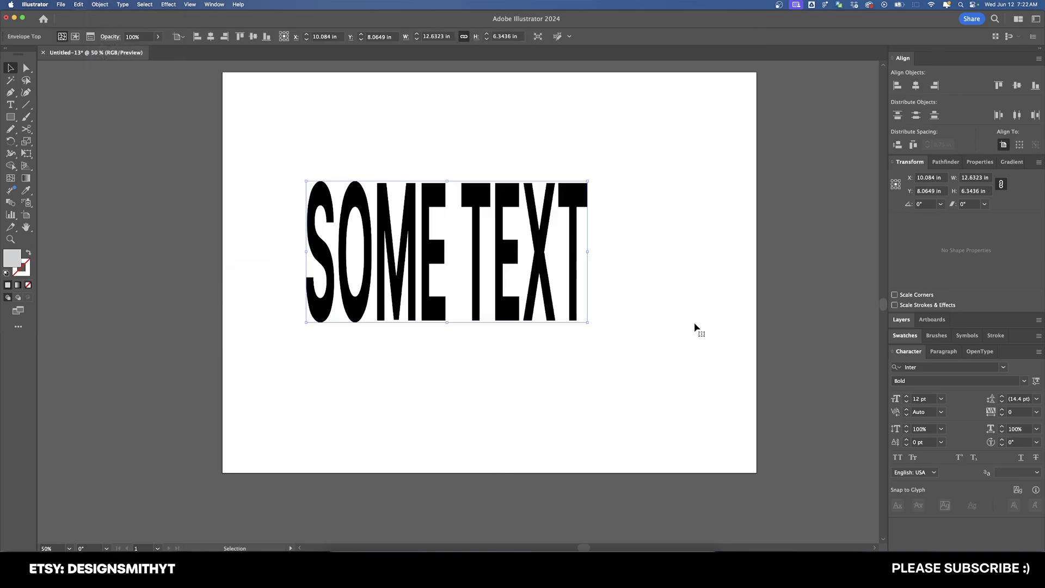
click(714, 293)
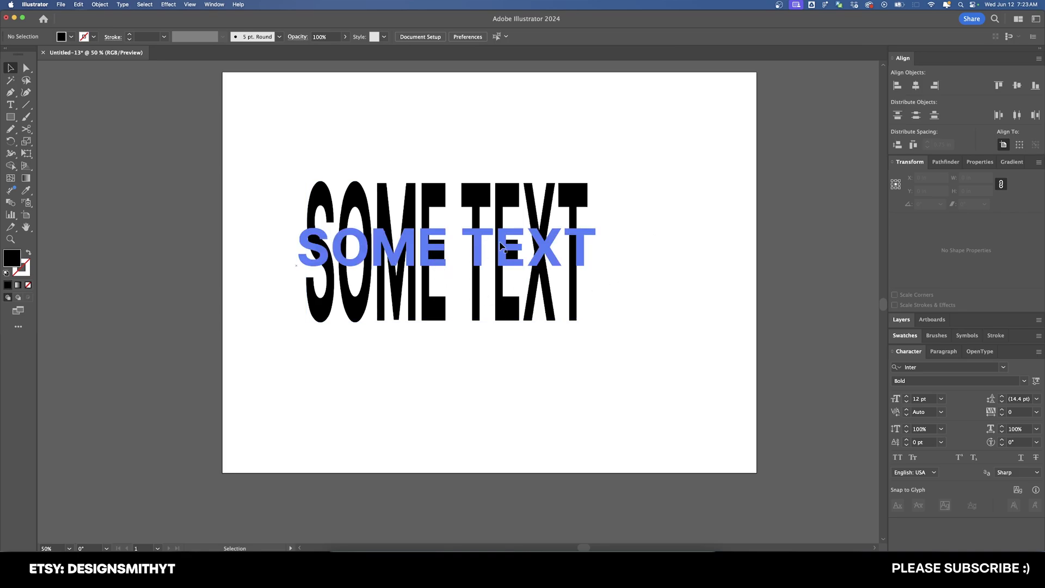
Replace the envelope's 'SOME TEXT' contents with 'CHAMPAGNE SUPERNOVA'.
double_click(490, 248)
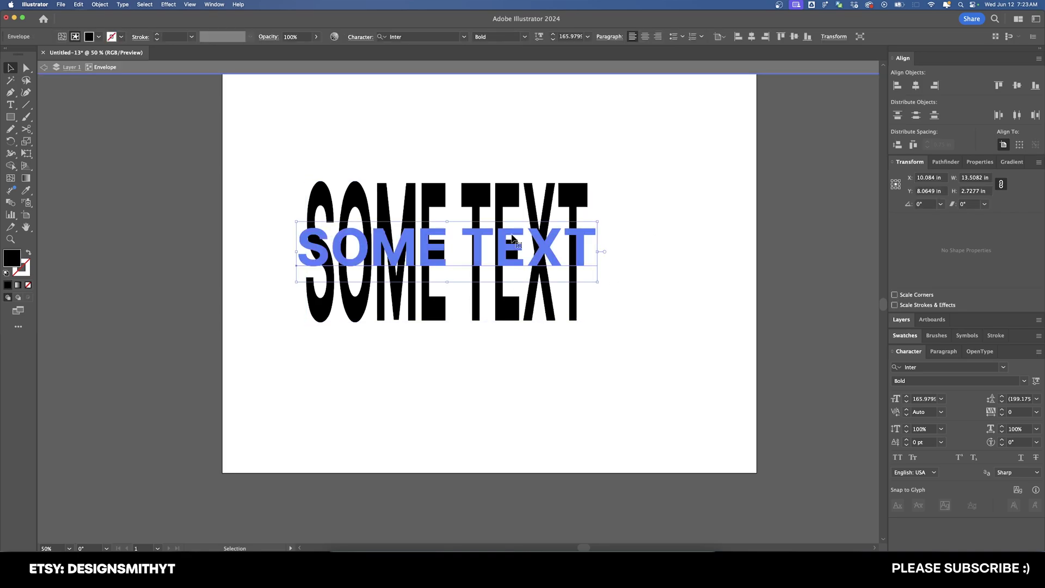
triple_click(479, 250)
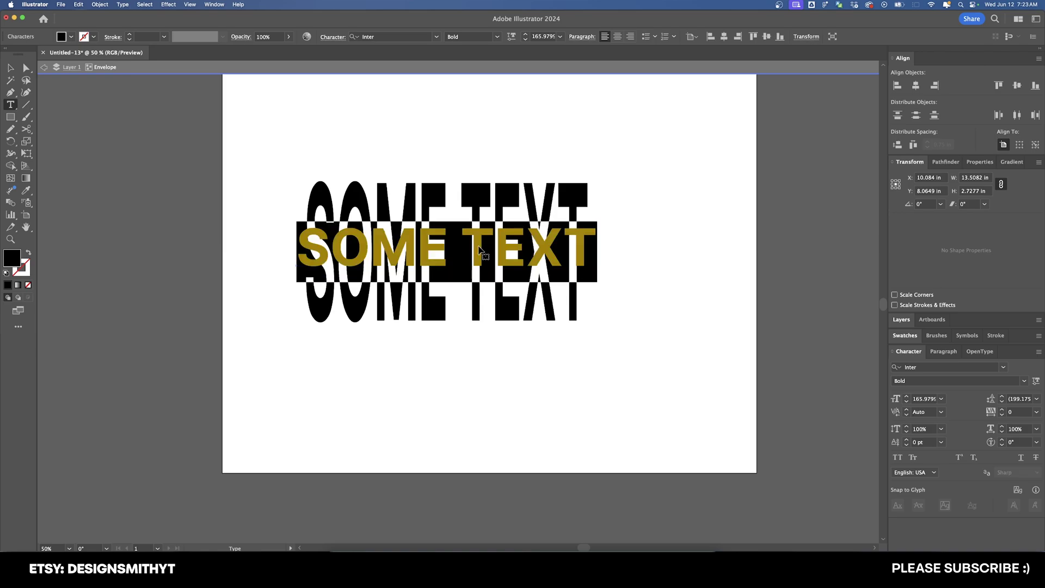
text(CHAMPAGNE SUPERNOV)
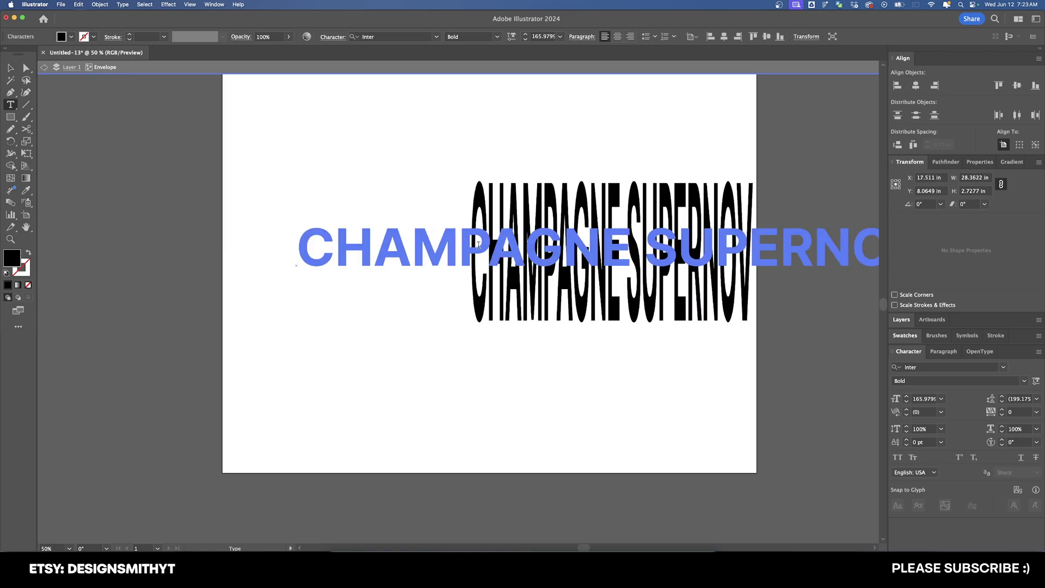
text(A)
key(Escape)
scroll(490, 256, right, 5)
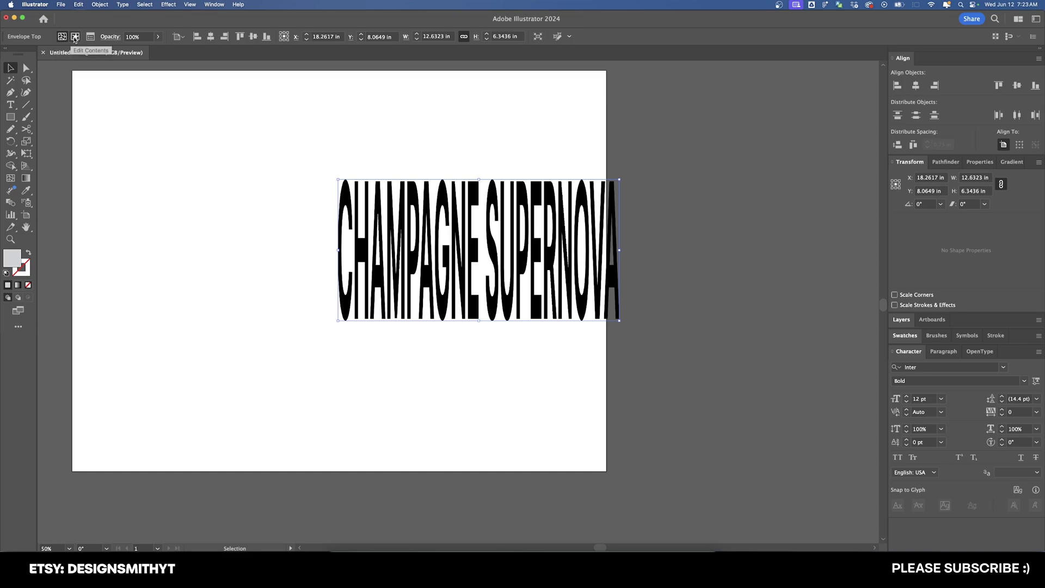
Resize the inner text frame, then widen the envelope sideways and drag its top down.
click(75, 37)
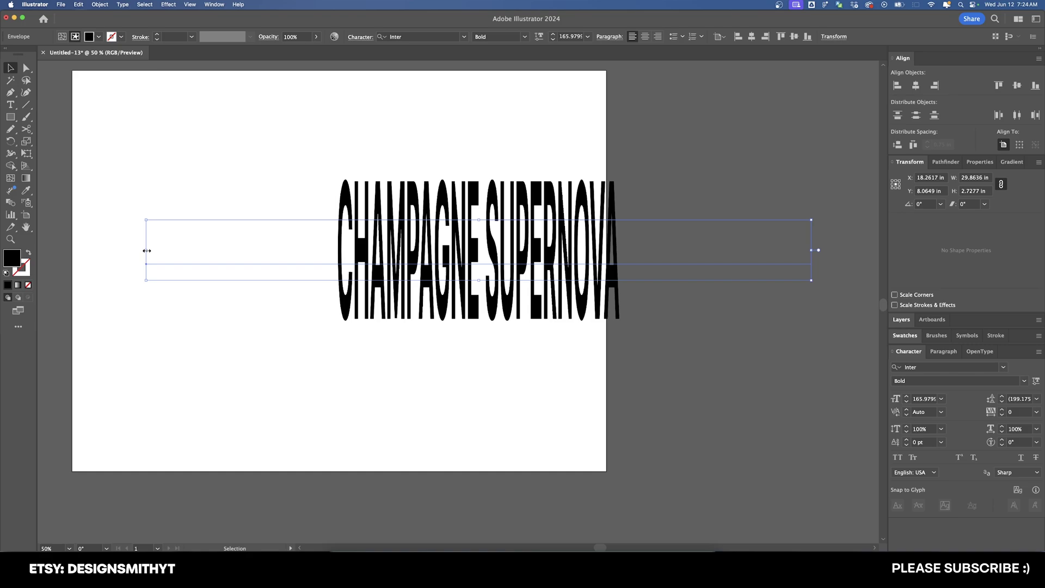
drag(146, 249, 259, 266)
click(62, 37)
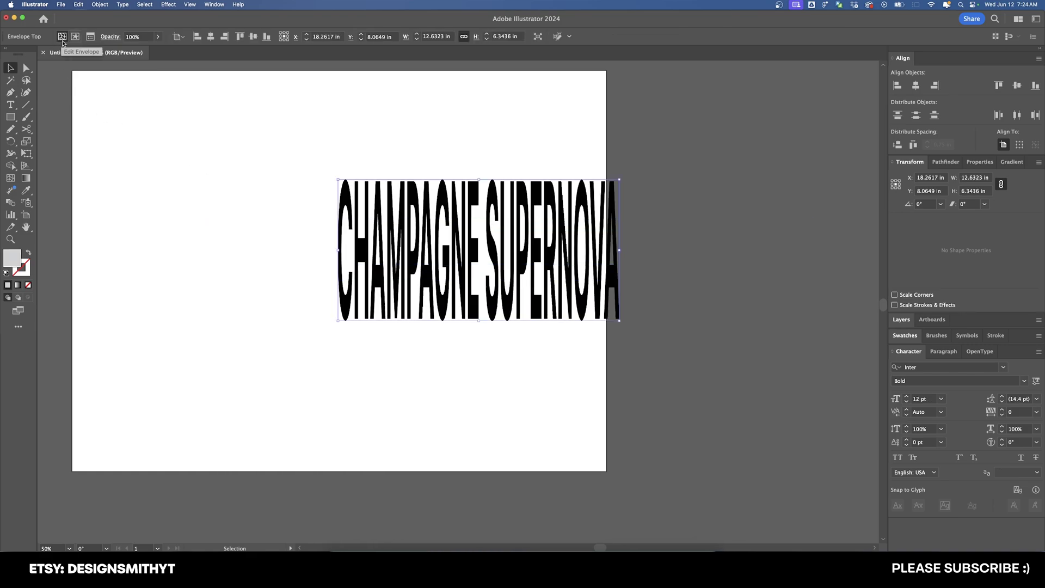
drag(340, 249, 127, 249)
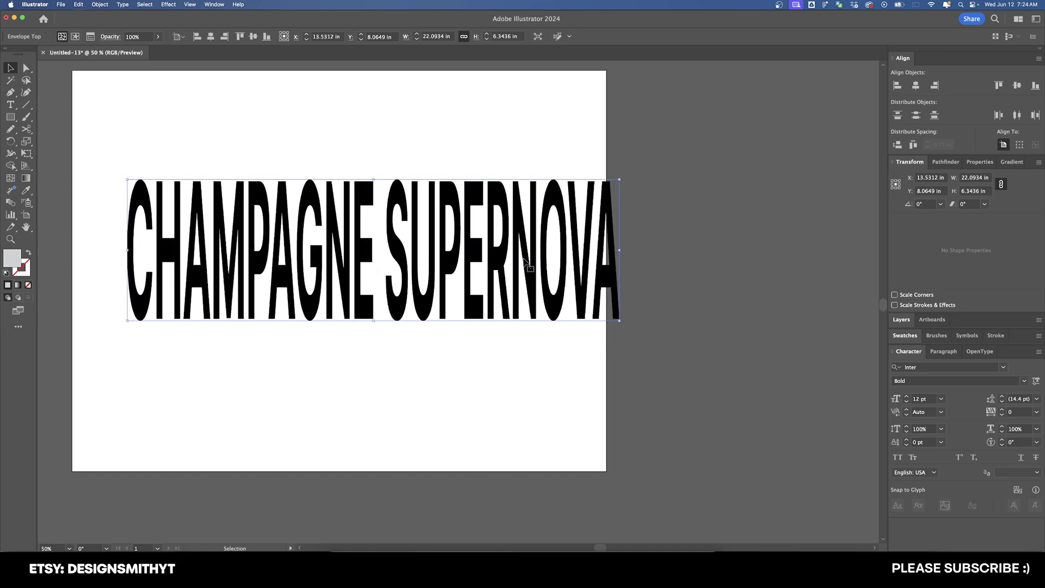
drag(621, 252, 526, 251)
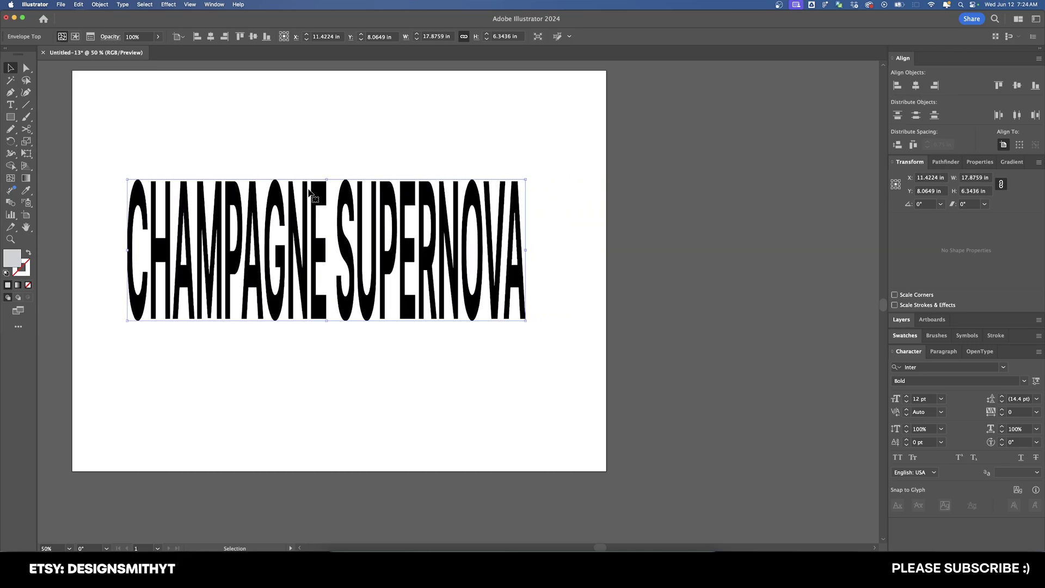
drag(326, 179, 331, 247)
Break the envelope text so SUPERNOVA sits on its own line below CHAMPAGNE.
double_click(470, 266)
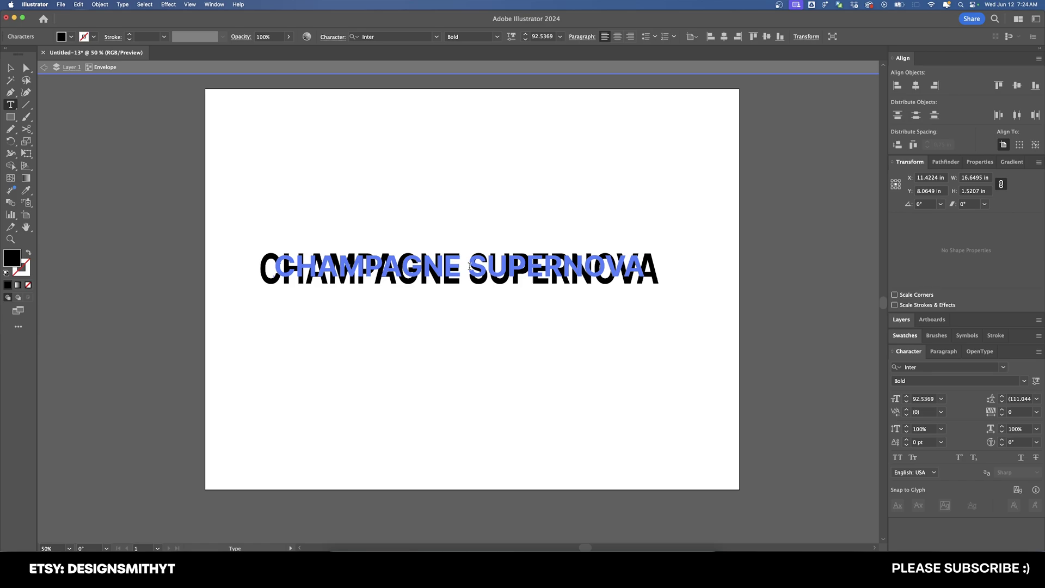
key(BackSpace)
key(Return)
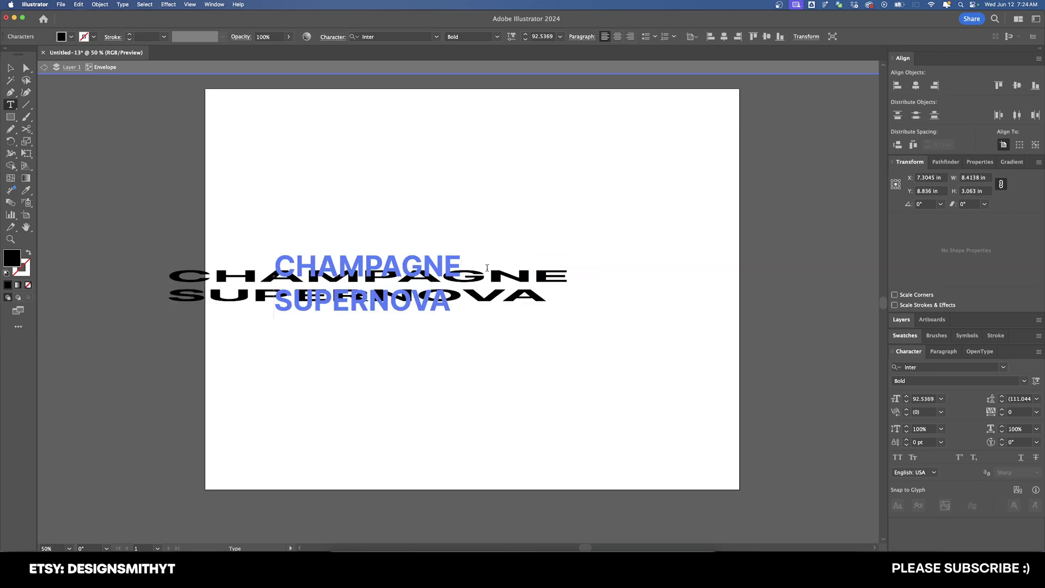
key(Escape)
key(Escape)
click(537, 303)
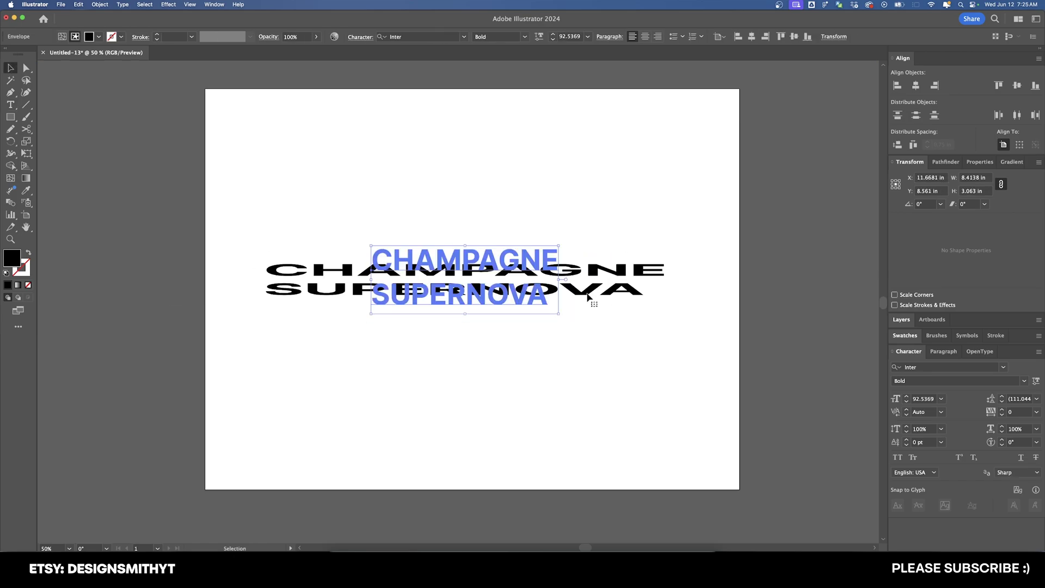
click(62, 37)
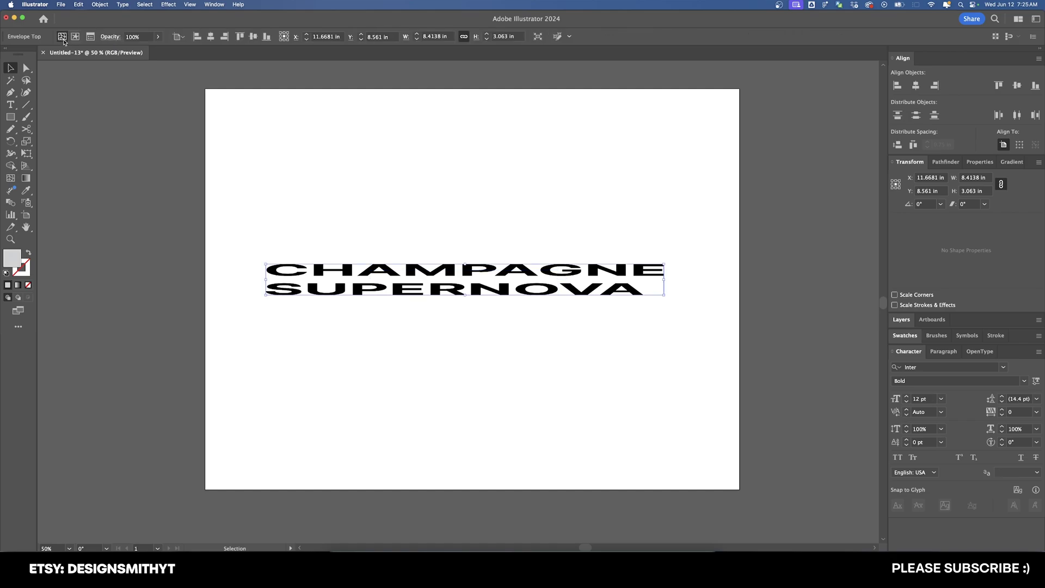
Set the text's kerning to Optical and tighten leading to 120 pt, then exit isolation mode.
double_click(311, 291)
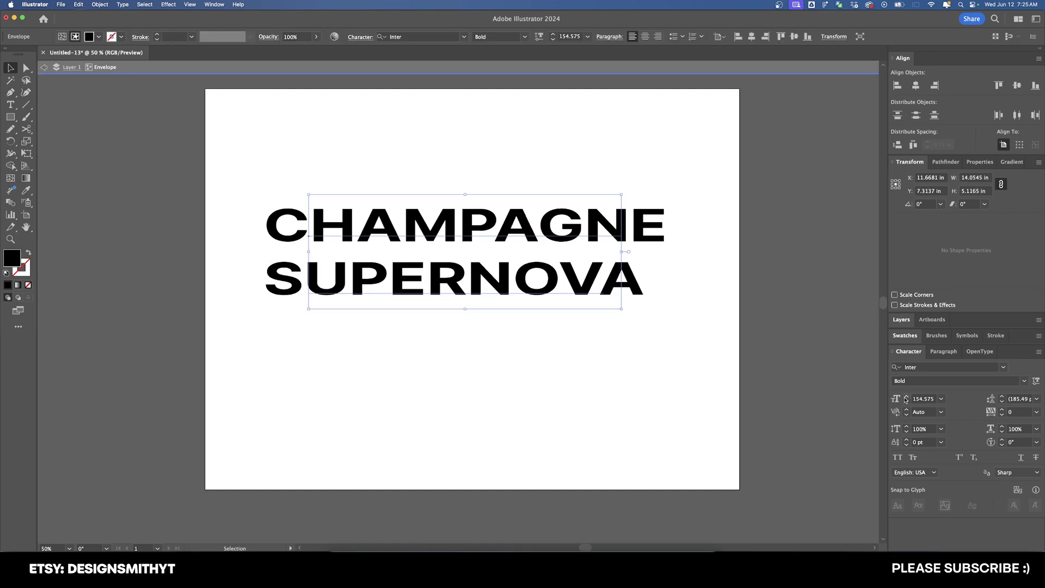
click(943, 412)
click(952, 324)
click(1018, 398)
text(150)
key(Return)
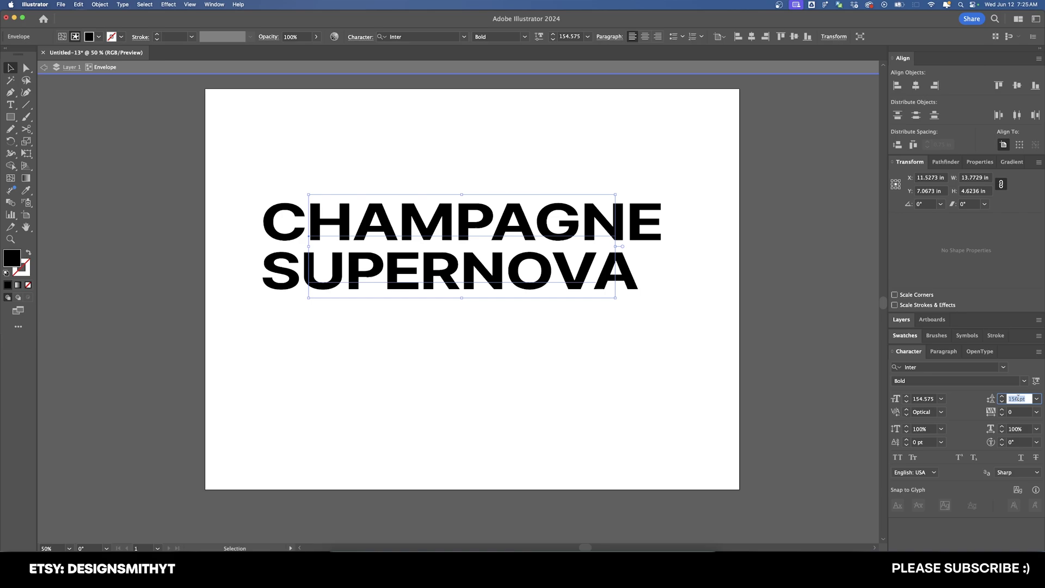
key(shift+Down)
key(shift+Down)
key(shift+Down)
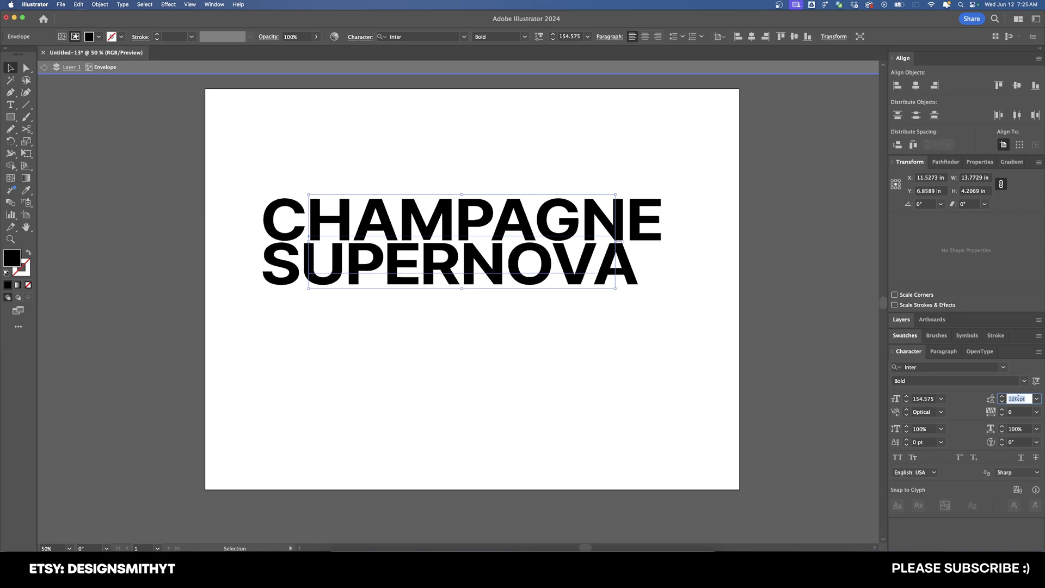
double_click(699, 421)
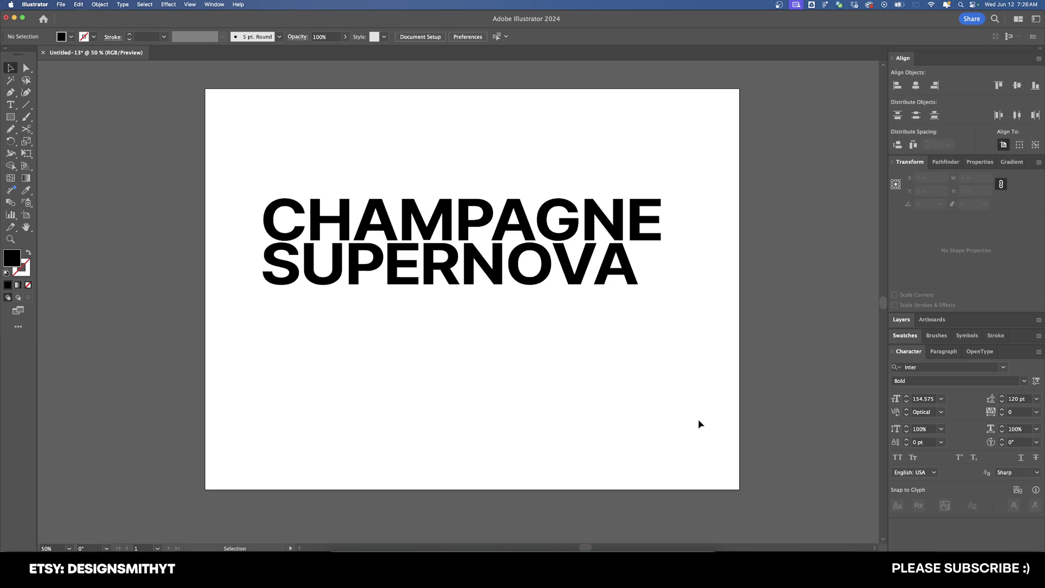
Remove the old text and set the Pencil tool's Fidelity to Smooth.
key(n)
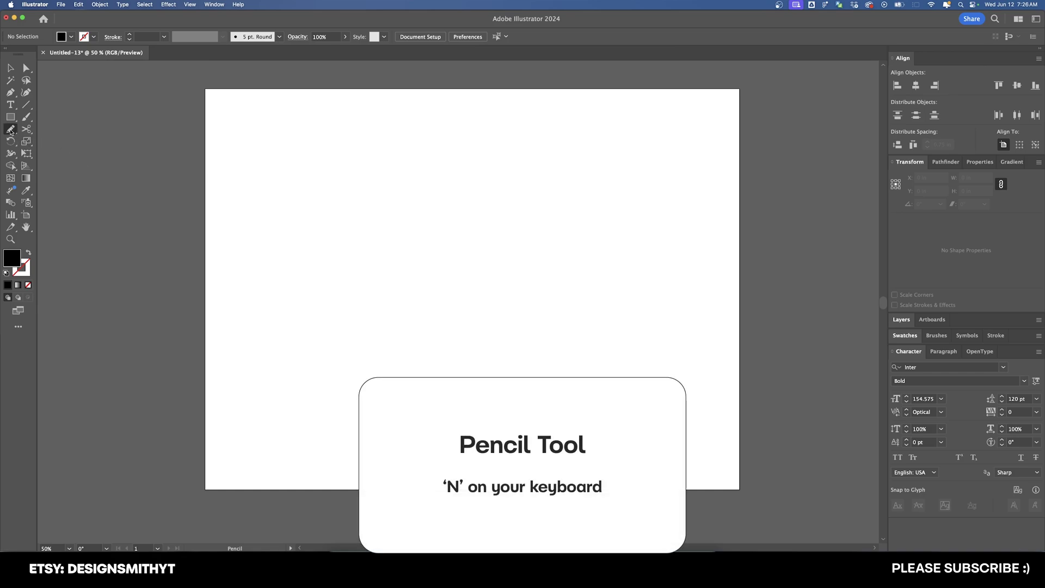
double_click(10, 129)
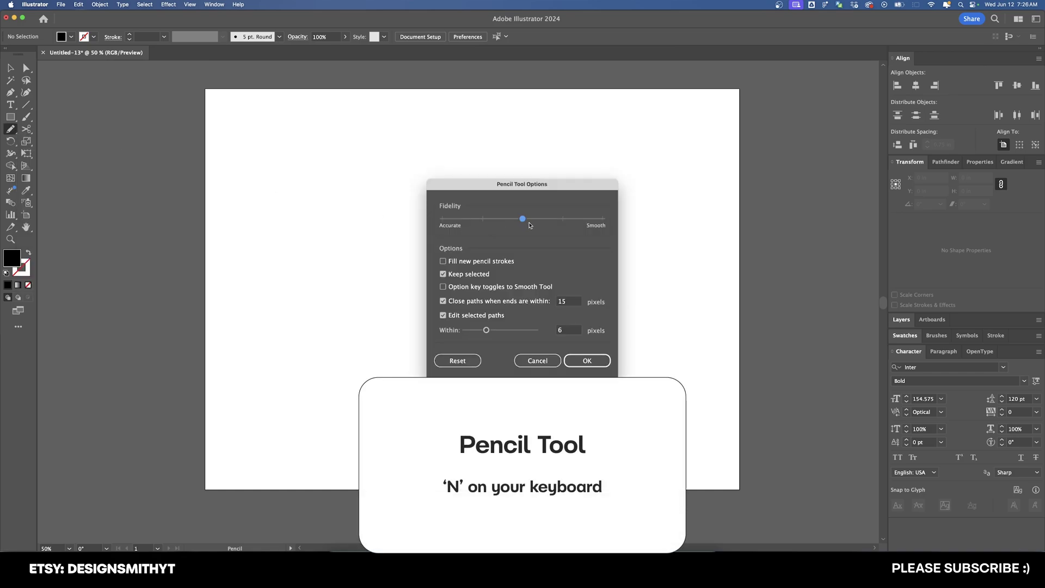
drag(523, 219, 602, 219)
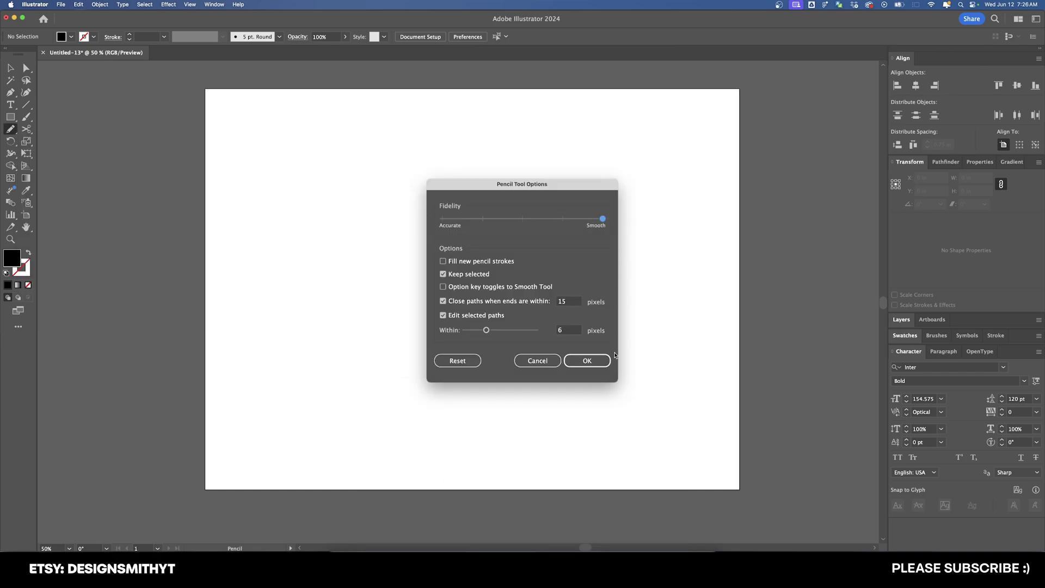
click(588, 361)
Draw a closed wavy blob, fill it black, and scale it down.
mouse_move(289, 309)
mouse_down()
mouse_move(291, 260)
mouse_move(334, 219)
mouse_move(393, 230)
mouse_move(492, 175)
mouse_move(561, 171)
mouse_move(589, 213)
mouse_move(711, 225)
mouse_move(730, 303)
mouse_move(700, 365)
mouse_move(566, 368)
mouse_move(493, 403)
mouse_move(435, 378)
mouse_move(371, 401)
mouse_move(321, 385)
mouse_move(318, 342)
mouse_move(290, 310)
mouse_up()
click(904, 335)
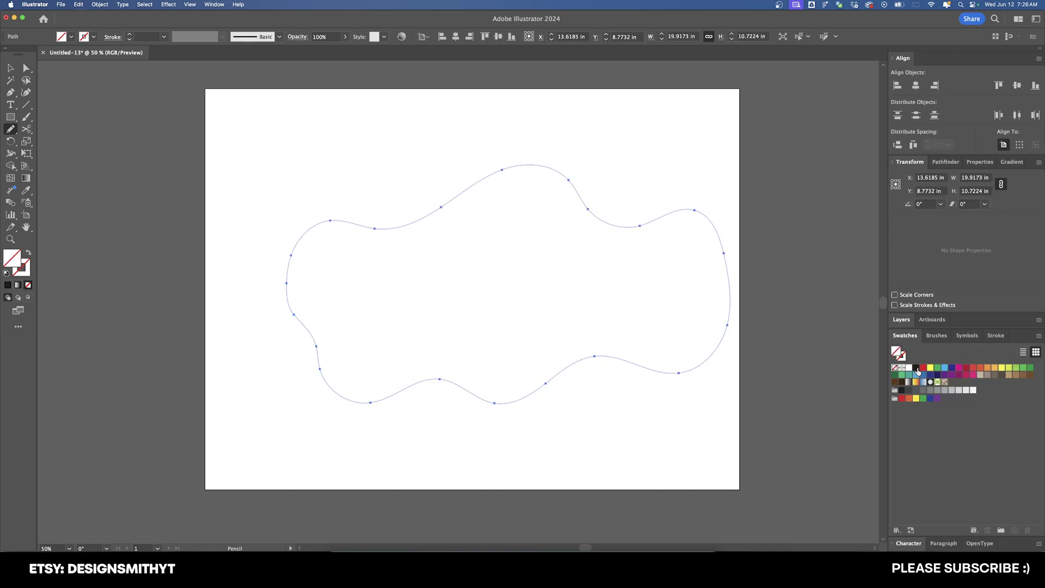
click(916, 368)
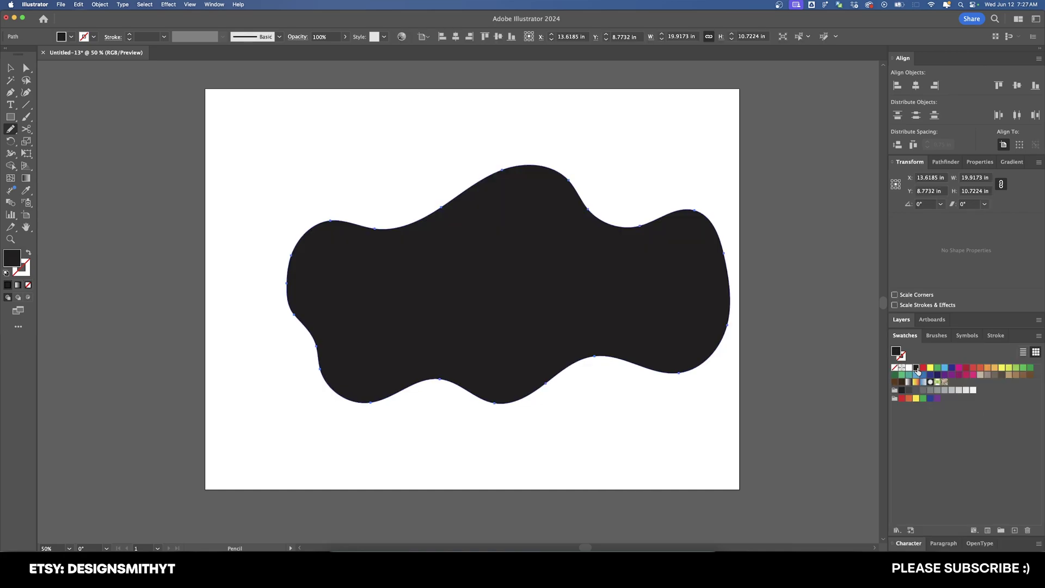
key(v)
drag(729, 404, 511, 333)
click(485, 317)
Type NICKELODEON as a text line below the blob.
key(t)
click(434, 371)
text(NICKEL)
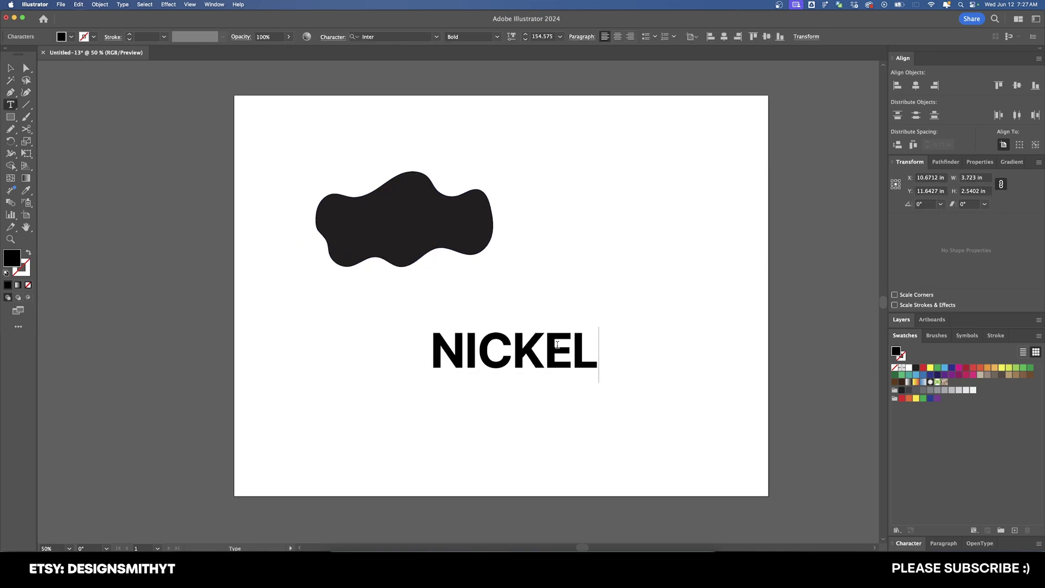
text(ODEON)
key(Escape)
click(520, 185)
Select the blob and NICKELODEON together and apply Make with Top Object (Opt+Cmd+C).
click(362, 256)
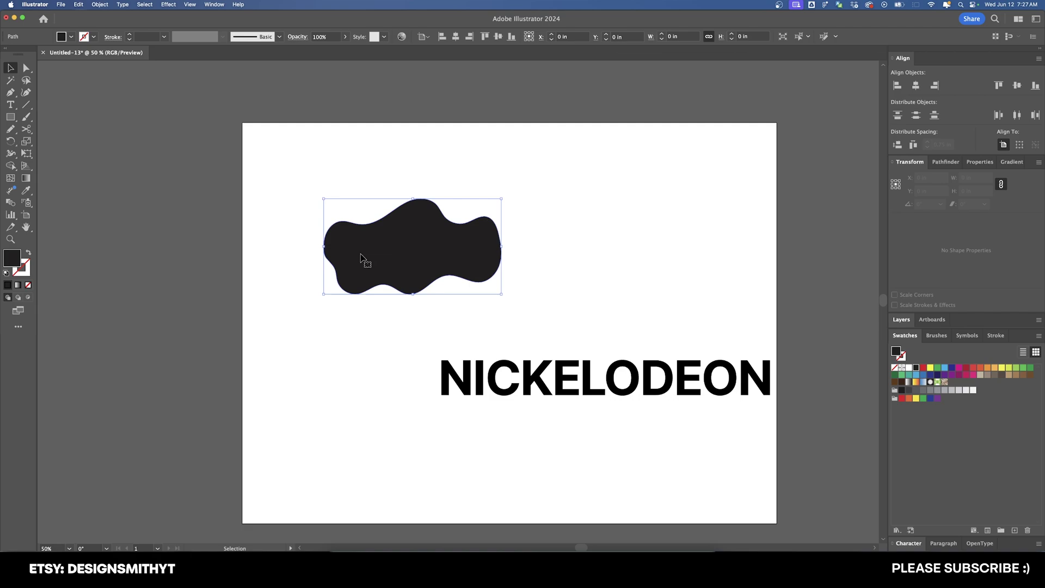
click(107, 4)
click(632, 277)
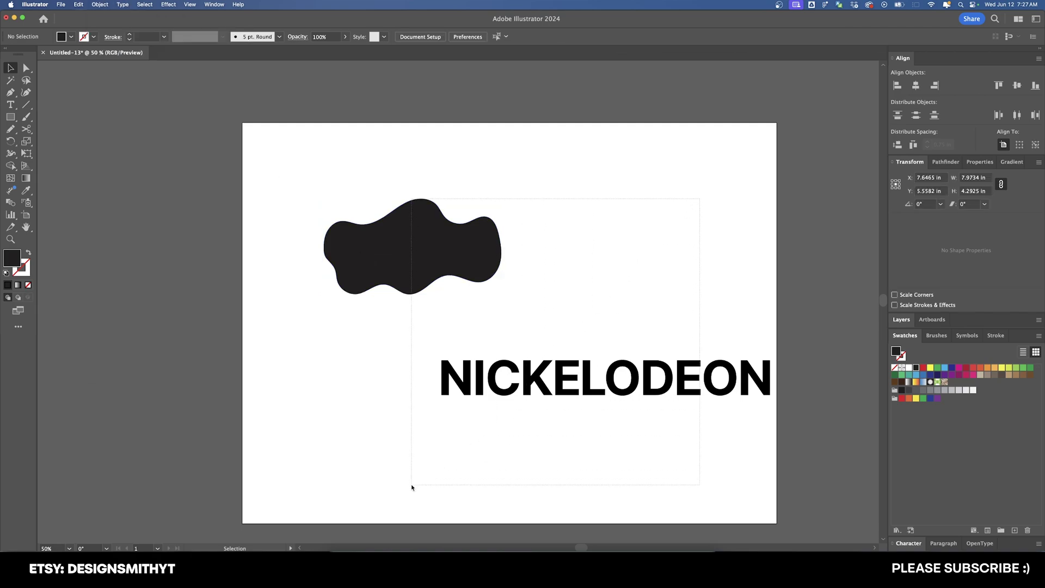
drag(412, 487, 412, 488)
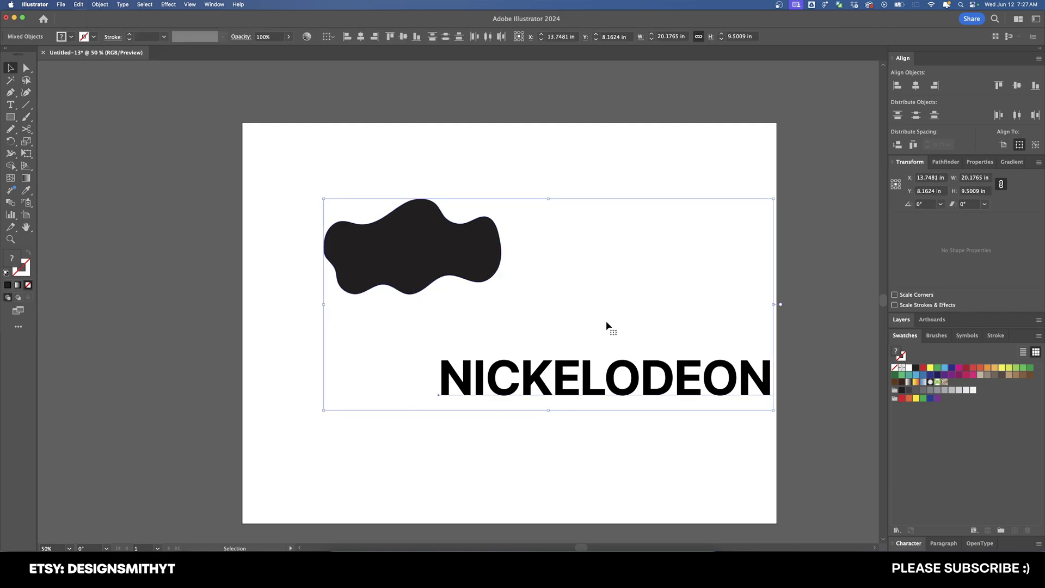
key(alt+super+c)
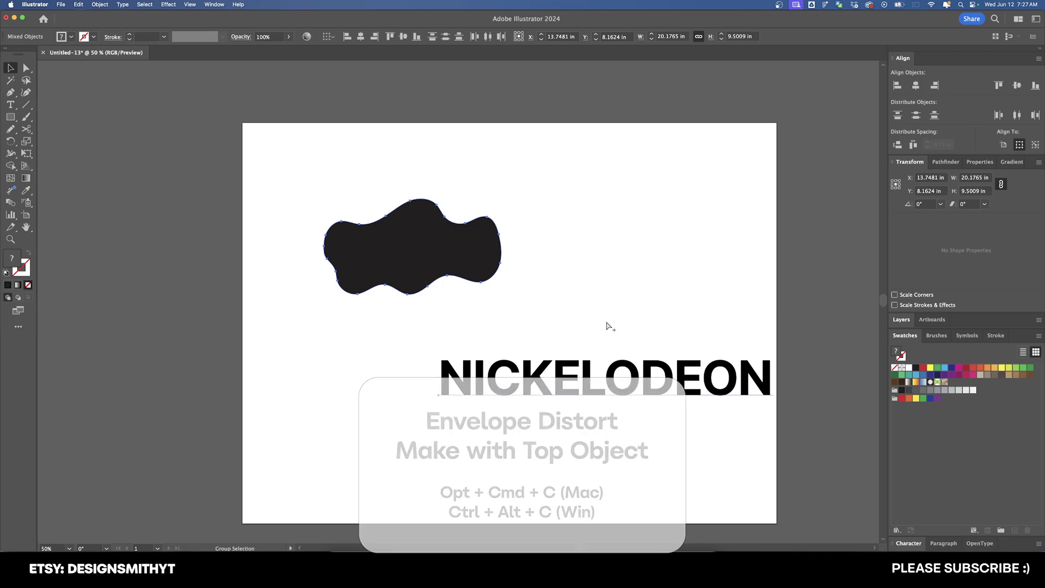
key(alt+super+c)
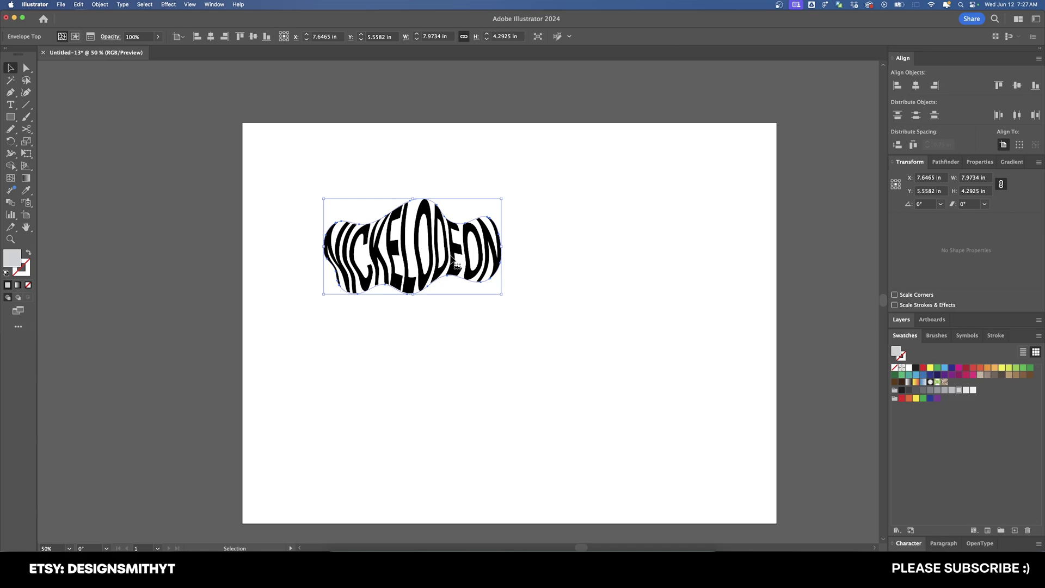
Fill the enveloped NICKELODEON text orange, then zoom to 100% and select the envelope.
click(575, 303)
double_click(442, 247)
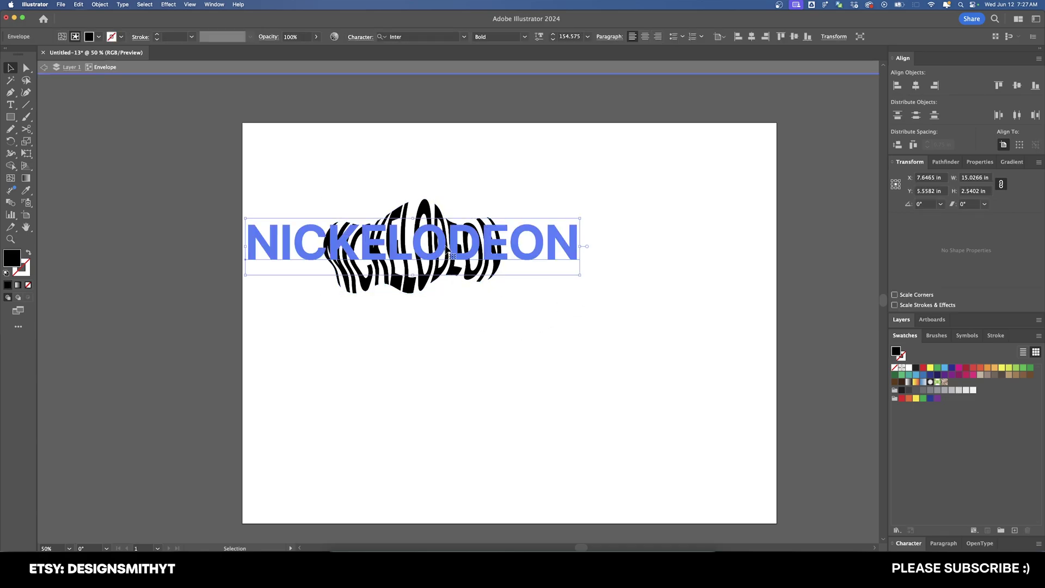
double_click(440, 245)
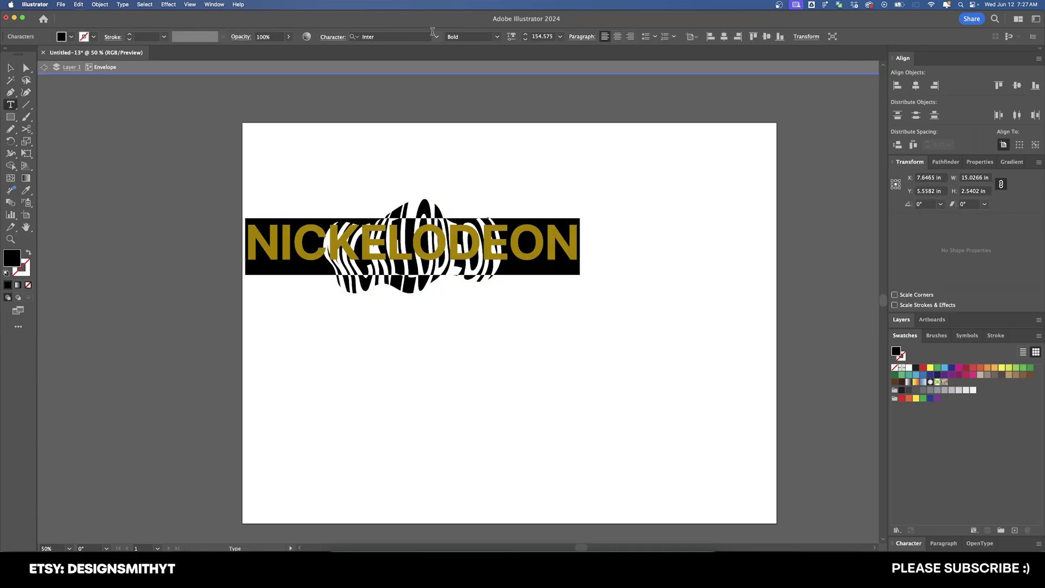
key(Escape)
click(621, 187)
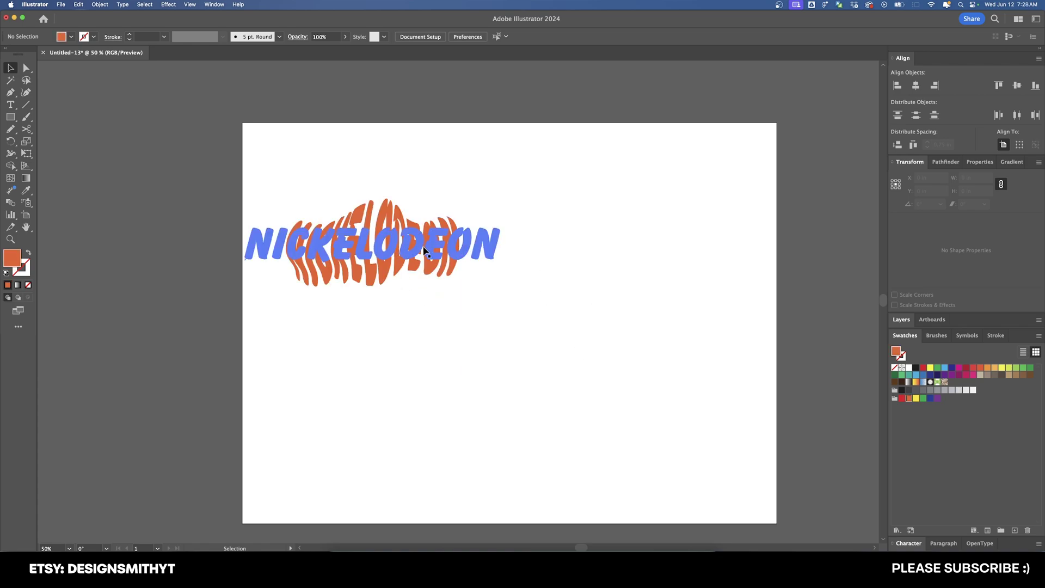
key(super+1)
click(357, 374)
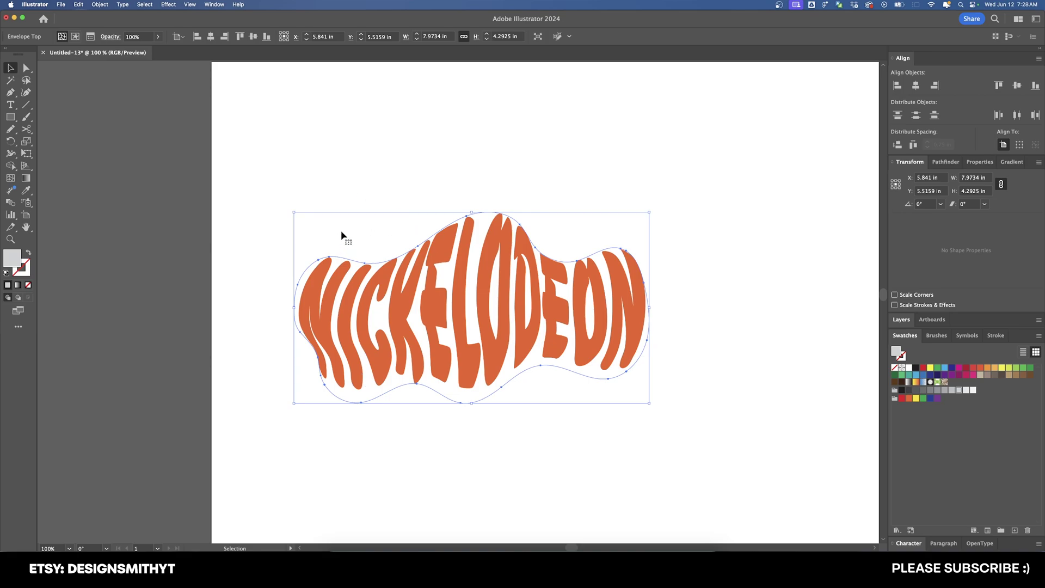
With Direct Selection, drag the envelope's top point up and its right edge outward.
key(a)
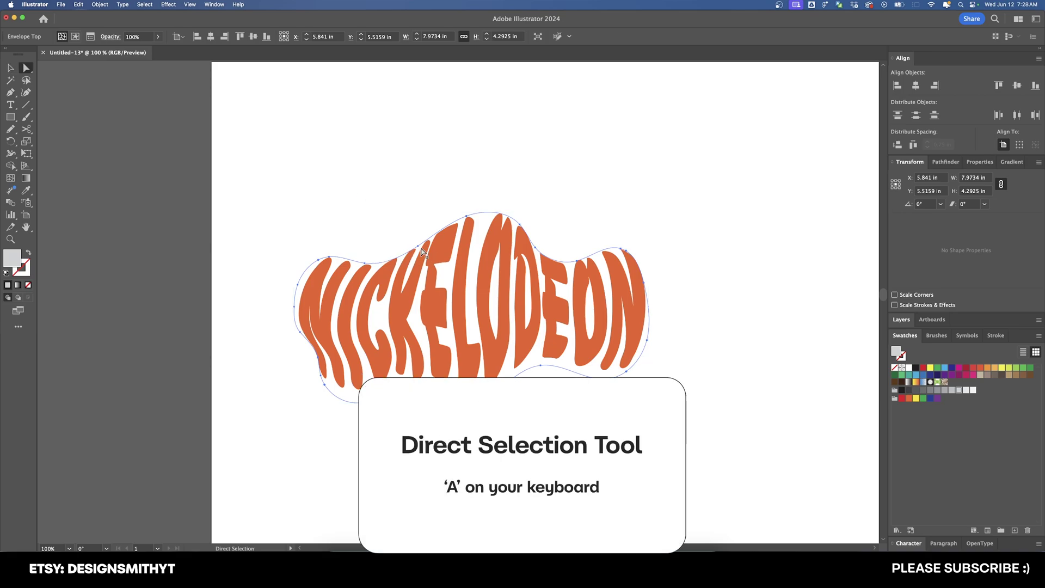
drag(419, 251, 643, 379)
drag(648, 342, 668, 327)
key(v)
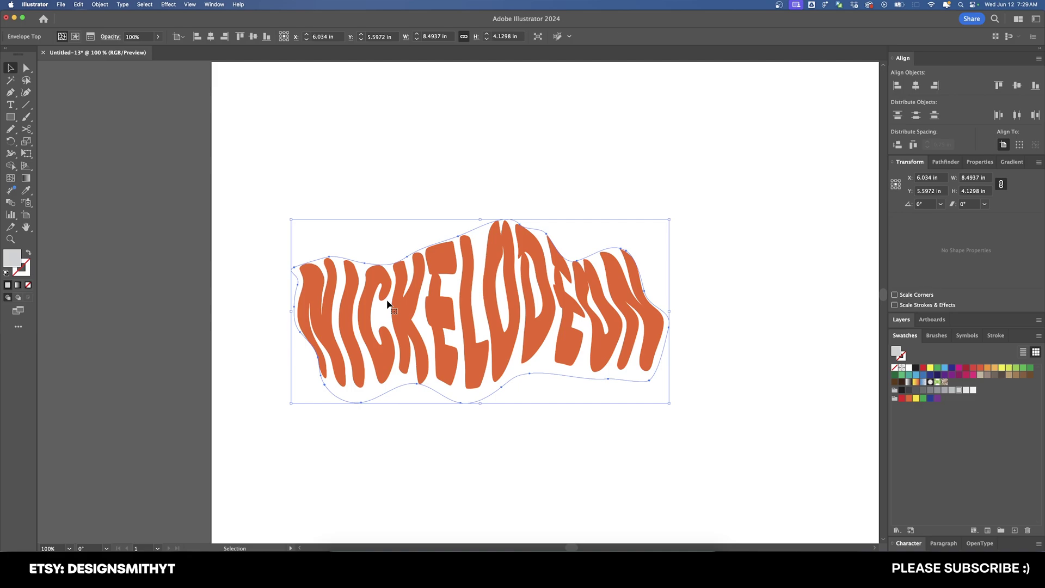
Expand the NICKELODEON envelope with Object > Expand, keeping Object and Fill checked.
click(942, 162)
click(100, 4)
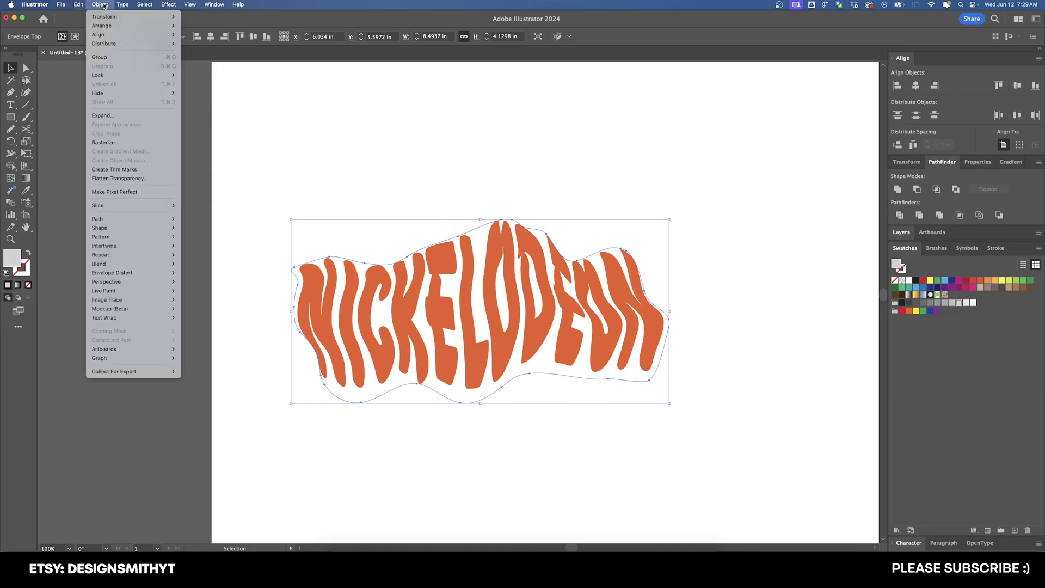
click(103, 115)
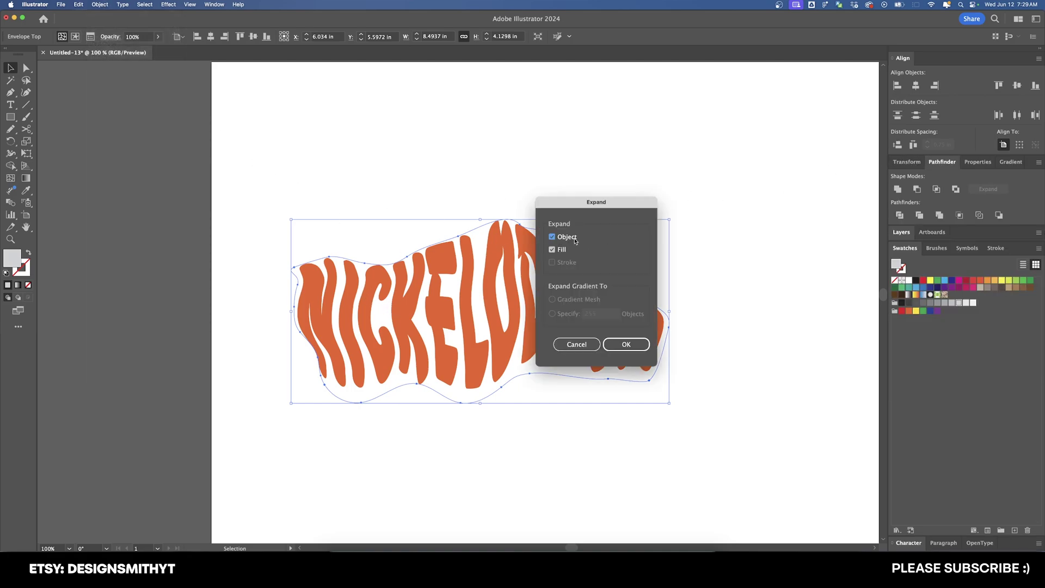
click(626, 344)
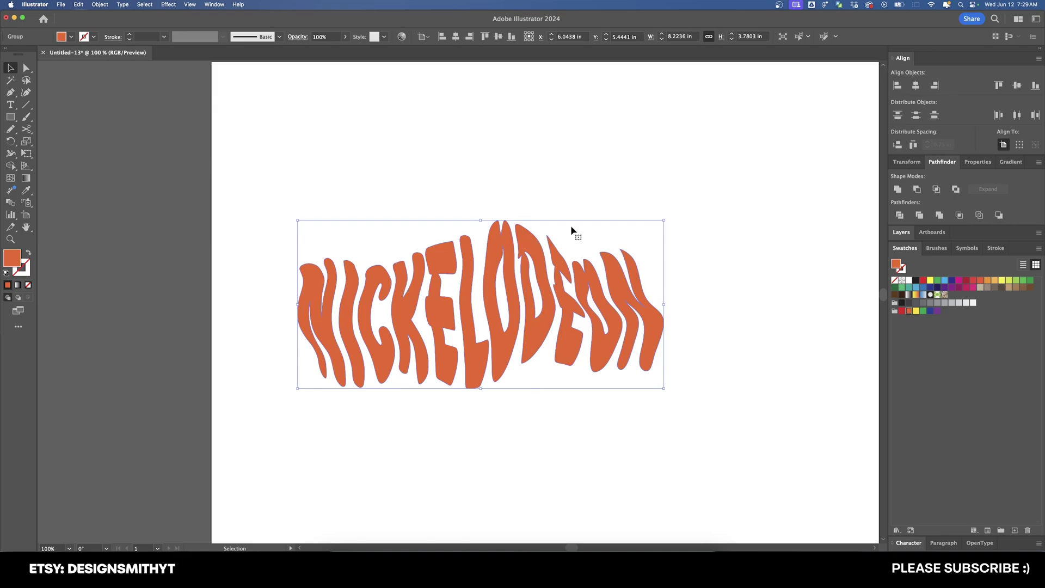
click(664, 242)
drag(745, 245, 622, 244)
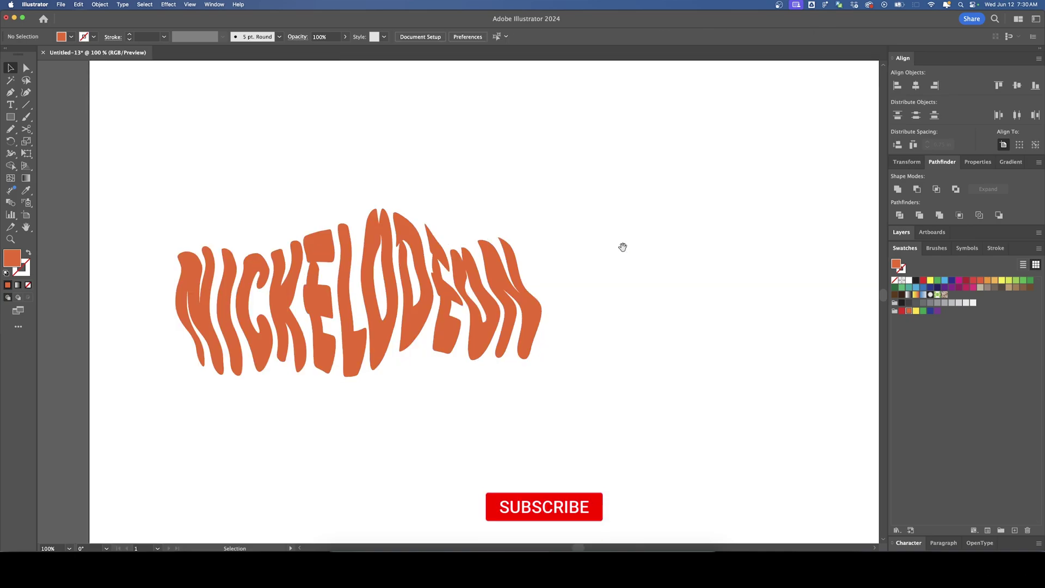